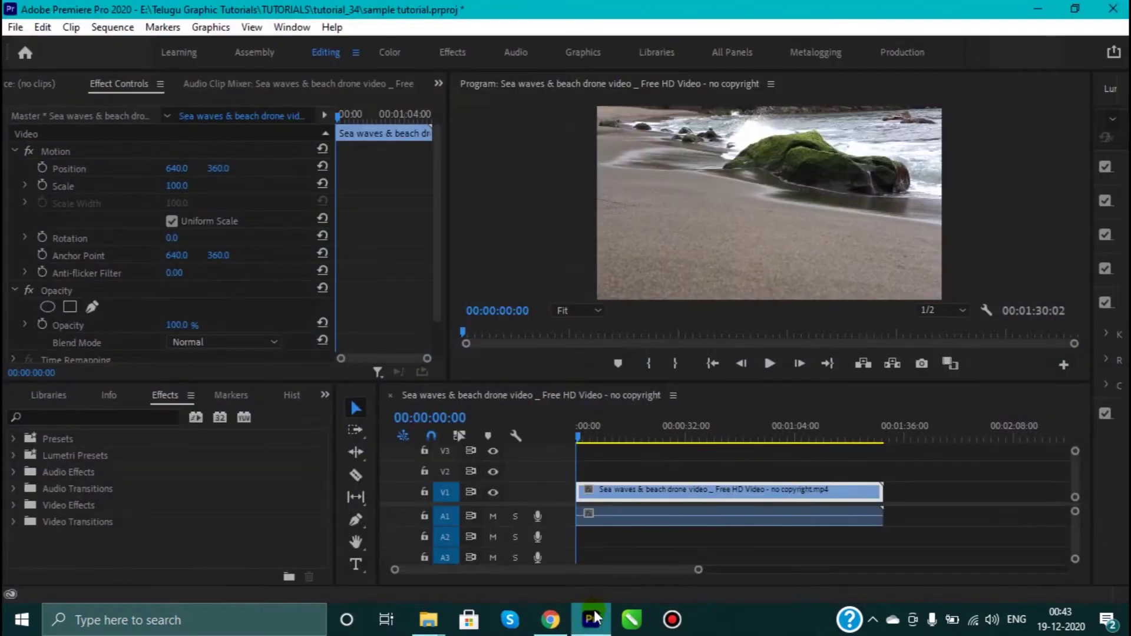
Step: Play the sea-waves sequence to preview the clip and zoom the timeline
{"action": "left_click", "coordinate": [646, 522]}
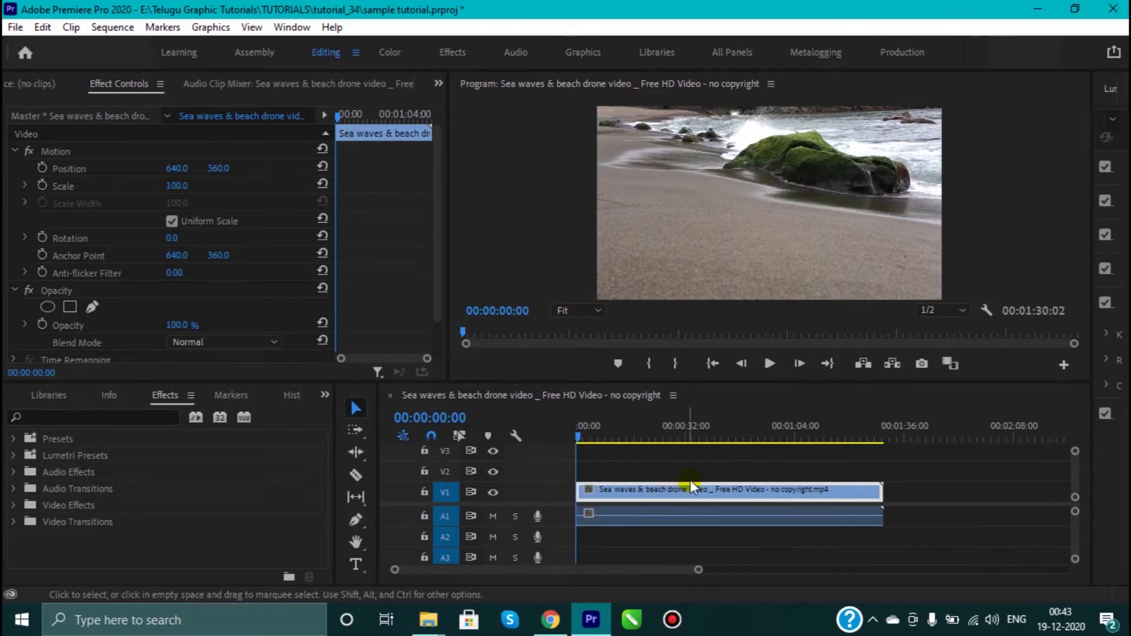
{"action": "left_click", "coordinate": [688, 495]}
{"action": "key", "text": "space"}
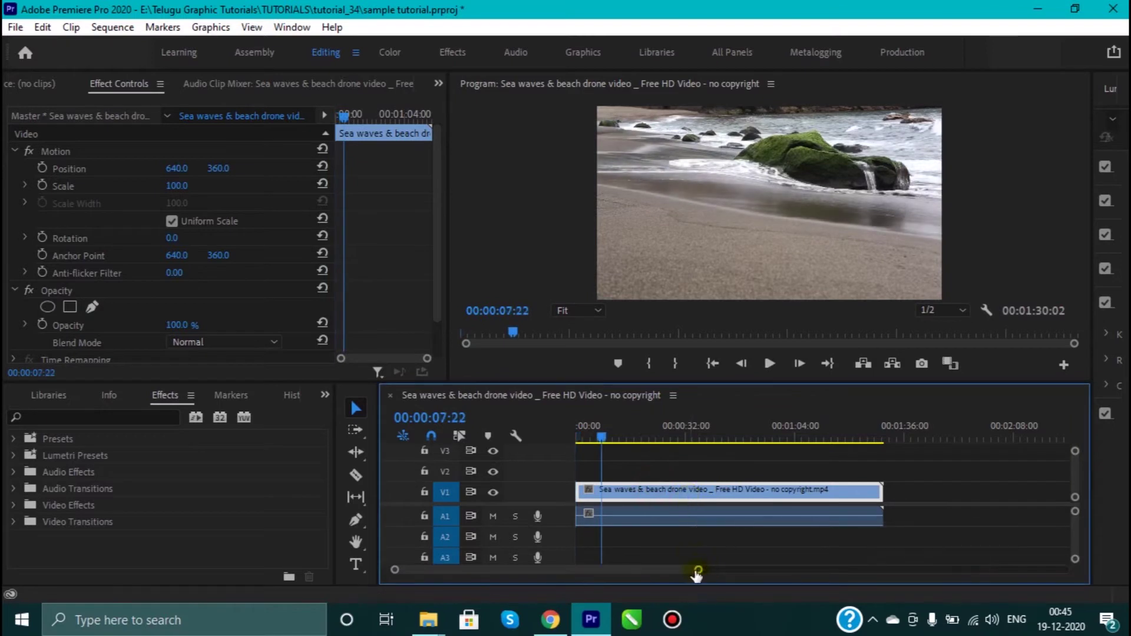
{"action": "left_click_drag", "start_coordinate": [698, 570], "coordinate": [672, 578]}
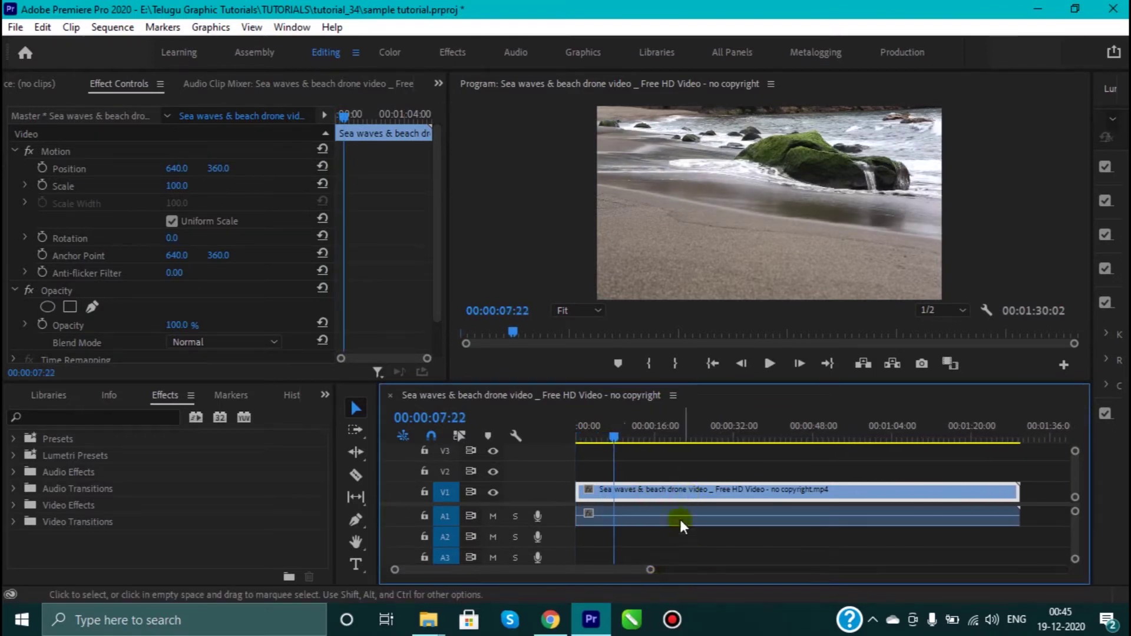
Step: Scrub the playhead along the ruler to about 00:00:19:01 for the first cut
{"action": "left_click", "coordinate": [614, 430]}
{"action": "left_click_drag", "start_coordinate": [613, 430], "coordinate": [808, 442]}
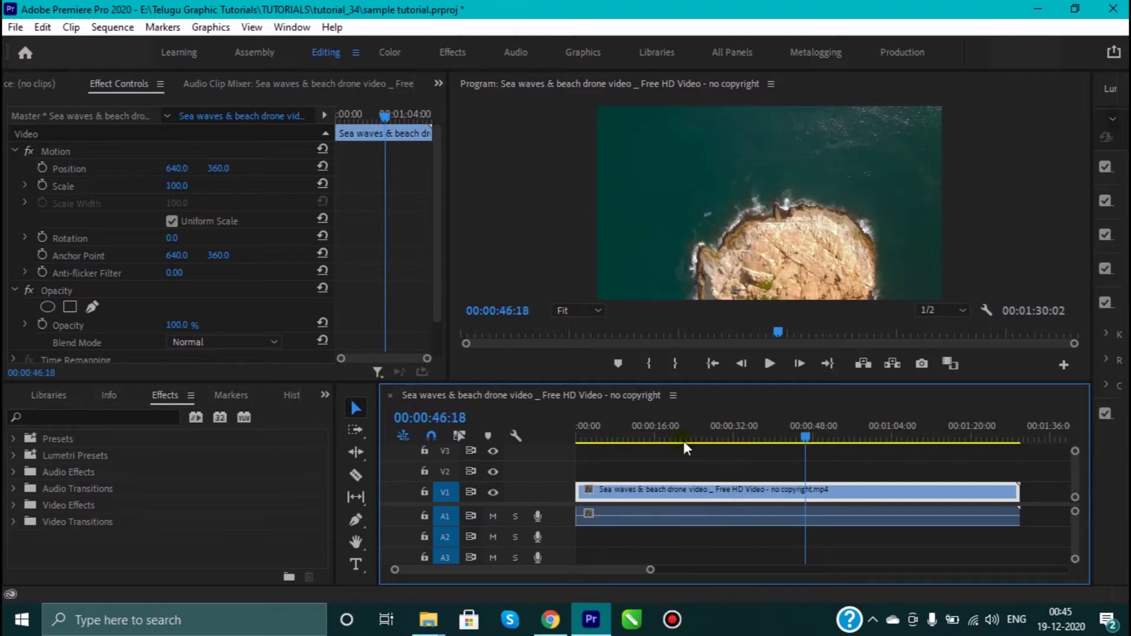
{"action": "left_click_drag", "start_coordinate": [601, 441], "coordinate": [673, 455]}
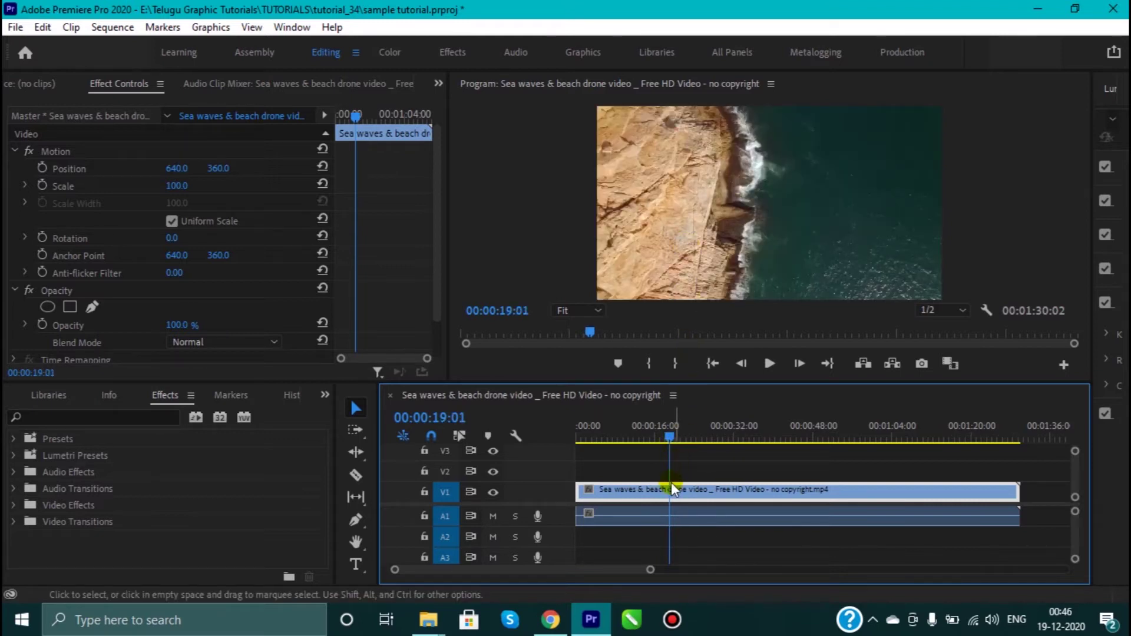
Step: Razor-cut the clip's V1 video and A1 audio at 00:00:18:28, then return to the Selection tool
{"action": "key", "text": "Left"}
{"action": "key", "text": "Left"}
{"action": "key", "text": "Left"}
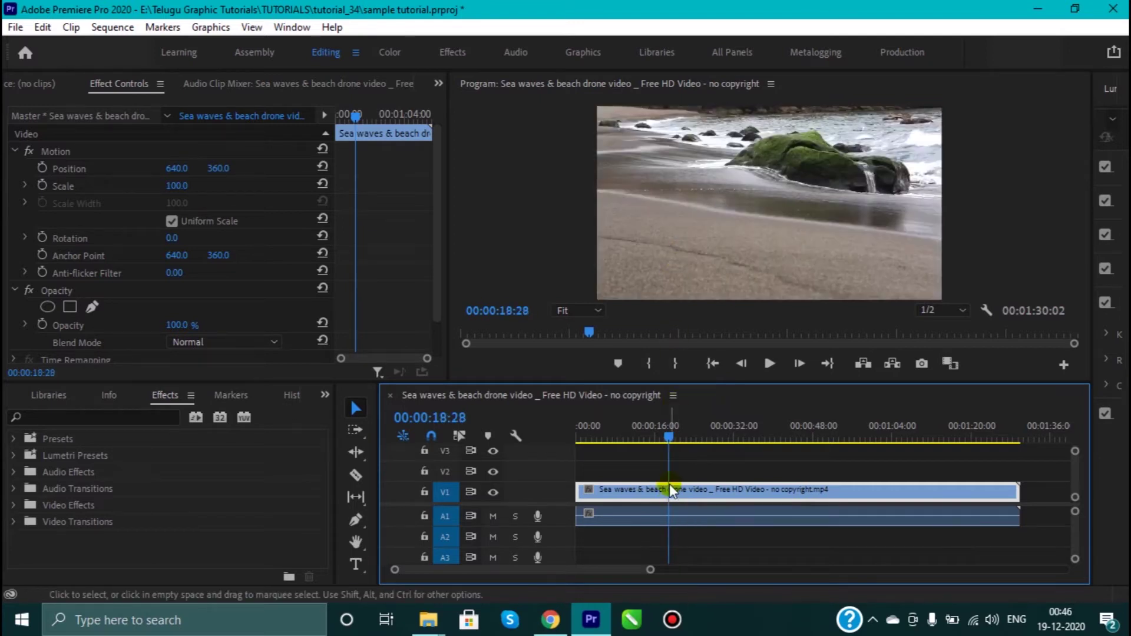
{"action": "left_click", "coordinate": [352, 463]}
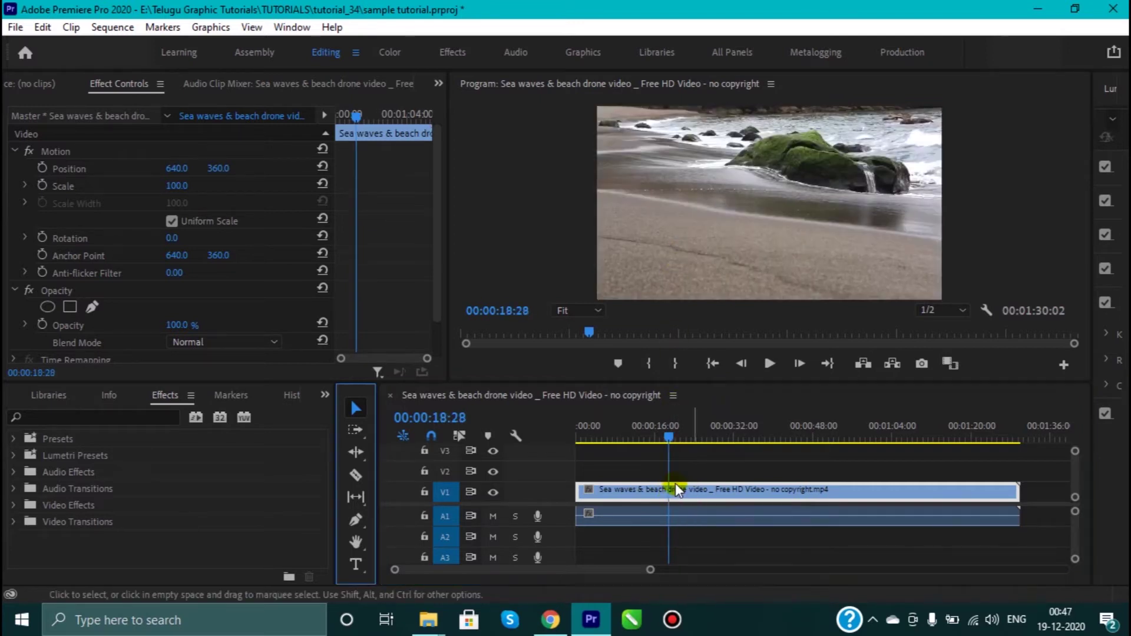
{"action": "left_click", "coordinate": [352, 473]}
{"action": "left_click", "coordinate": [443, 518]}
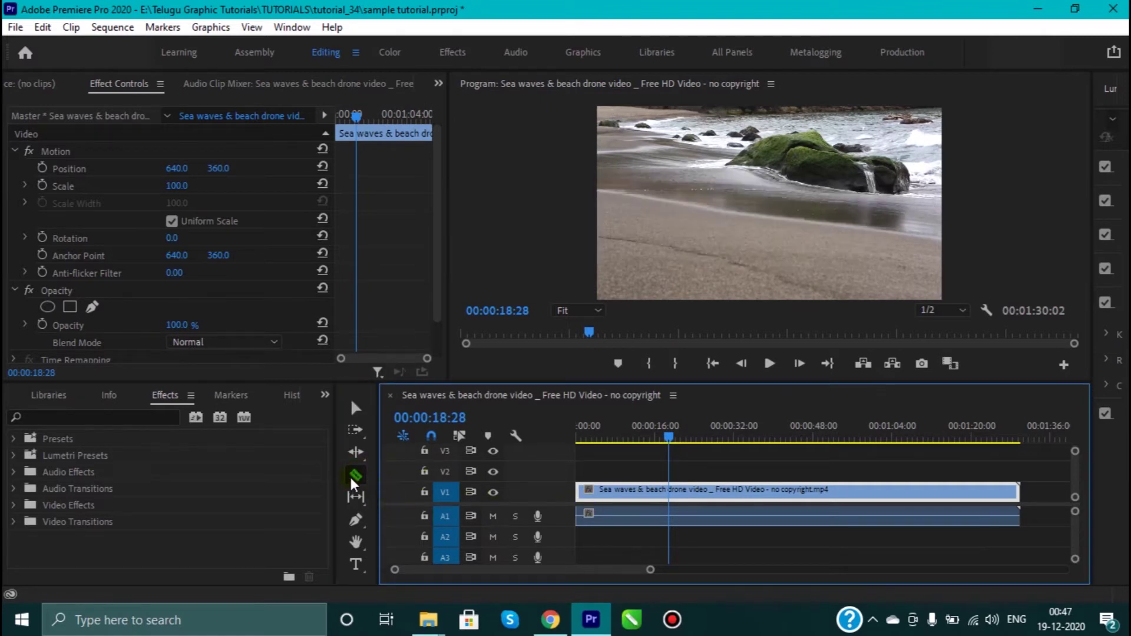
{"action": "left_click", "coordinate": [669, 491]}
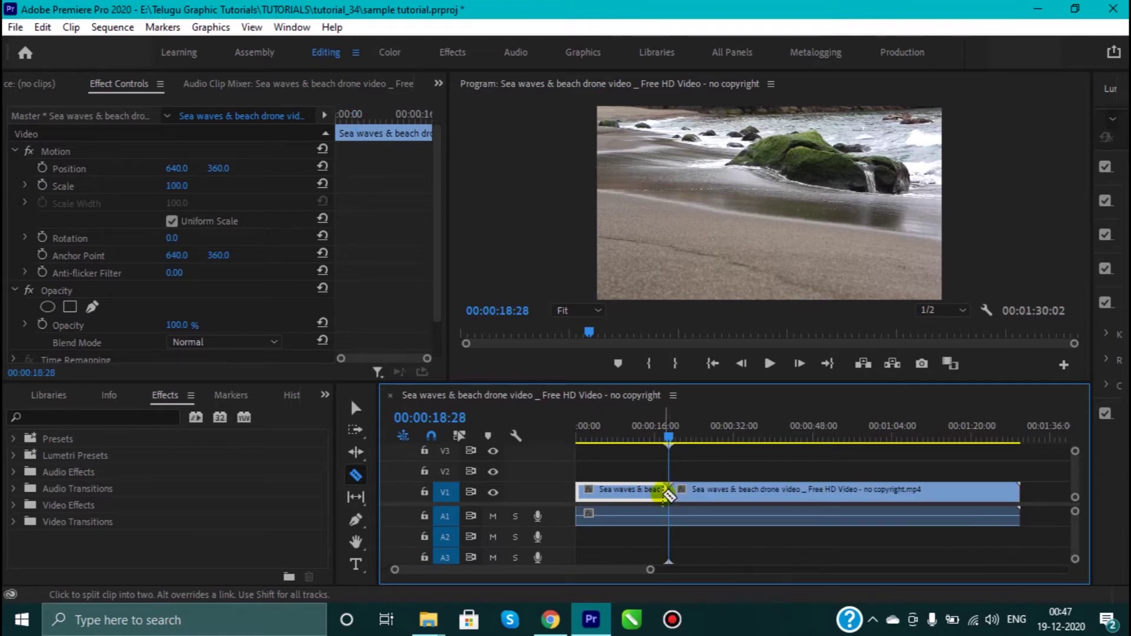
{"action": "left_click", "coordinate": [669, 523]}
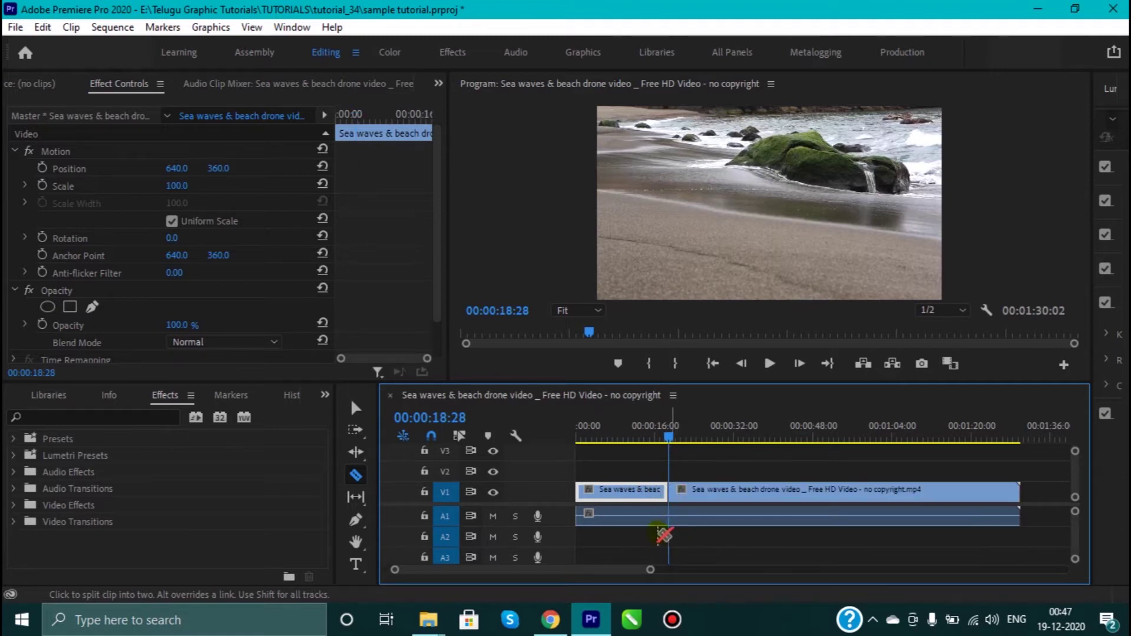
{"action": "left_click", "coordinate": [669, 519]}
{"action": "left_click", "coordinate": [355, 408]}
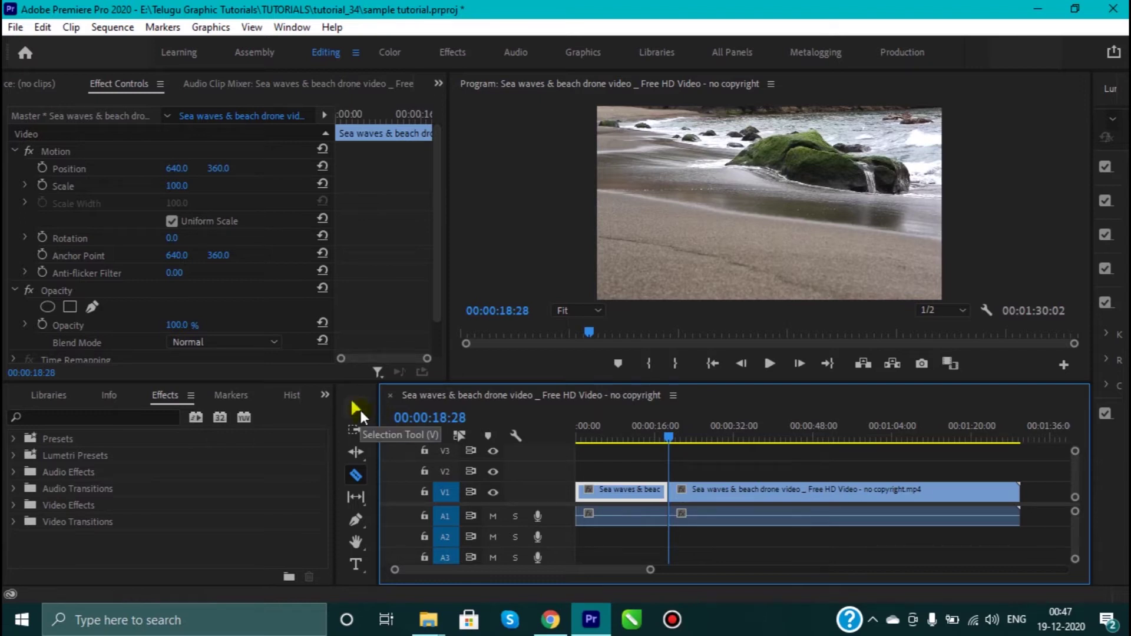
{"action": "left_click", "coordinate": [356, 408]}
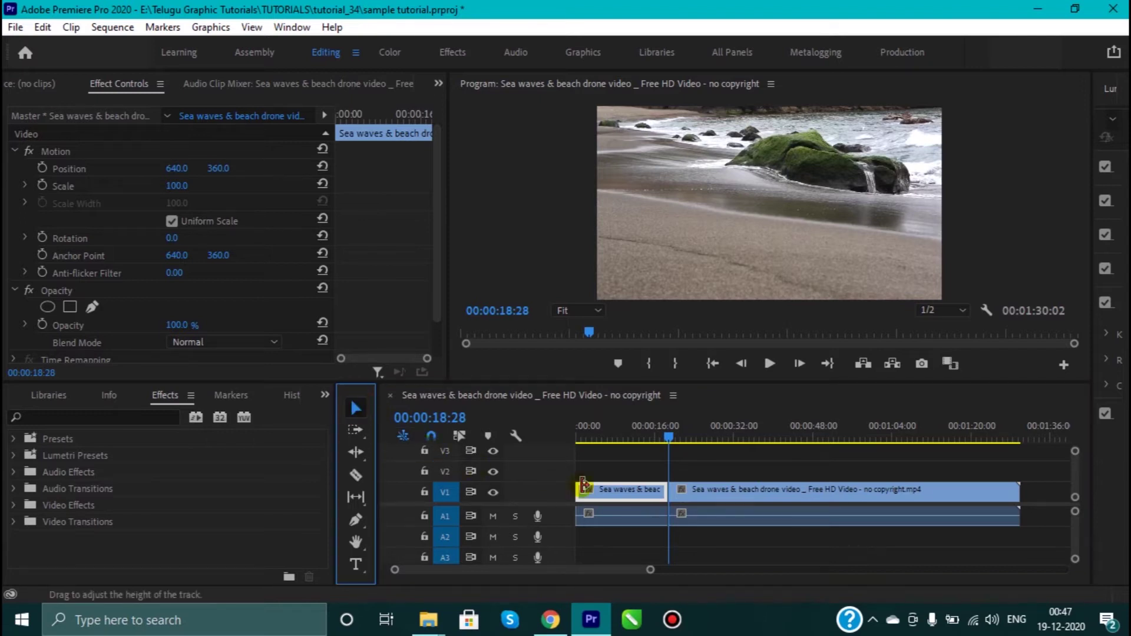
Step: Scrub the playhead ahead to about 00:00:53:10 in the long second piece
{"action": "left_click", "coordinate": [709, 493]}
{"action": "left_click_drag", "start_coordinate": [671, 434], "coordinate": [840, 437]}
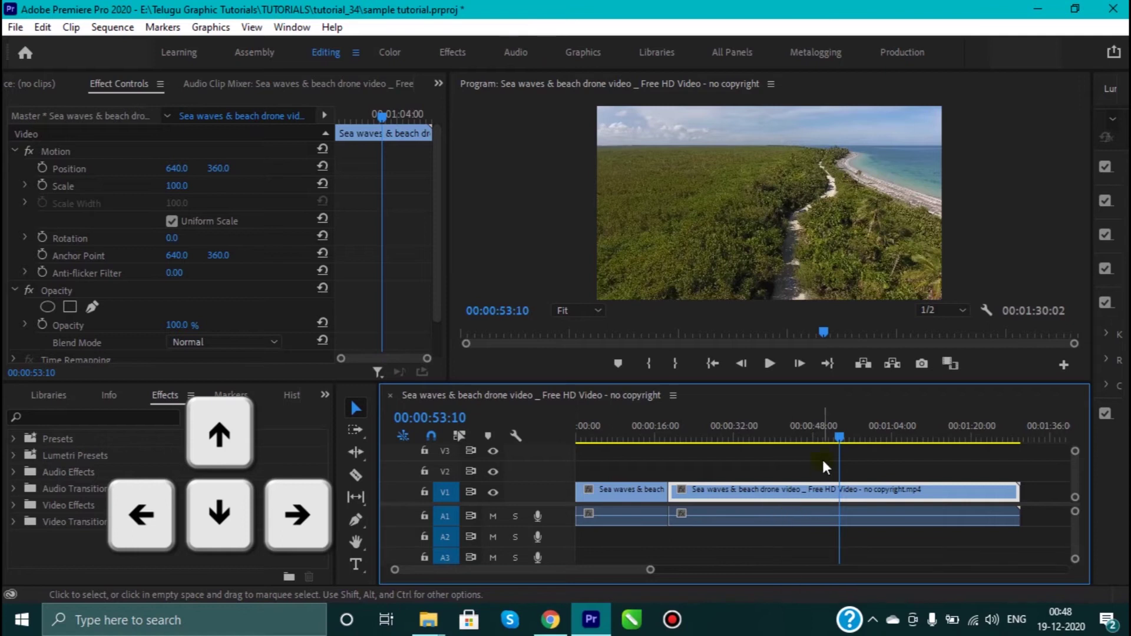
Step: Fine-tune the playhead and razor-cut the second piece's video and audio at 00:00:53:08
{"action": "key", "text": "Left"}
{"action": "key", "text": "Left"}
{"action": "key", "text": "Right"}
{"action": "key", "text": "Left"}
{"action": "key", "text": "Right"}
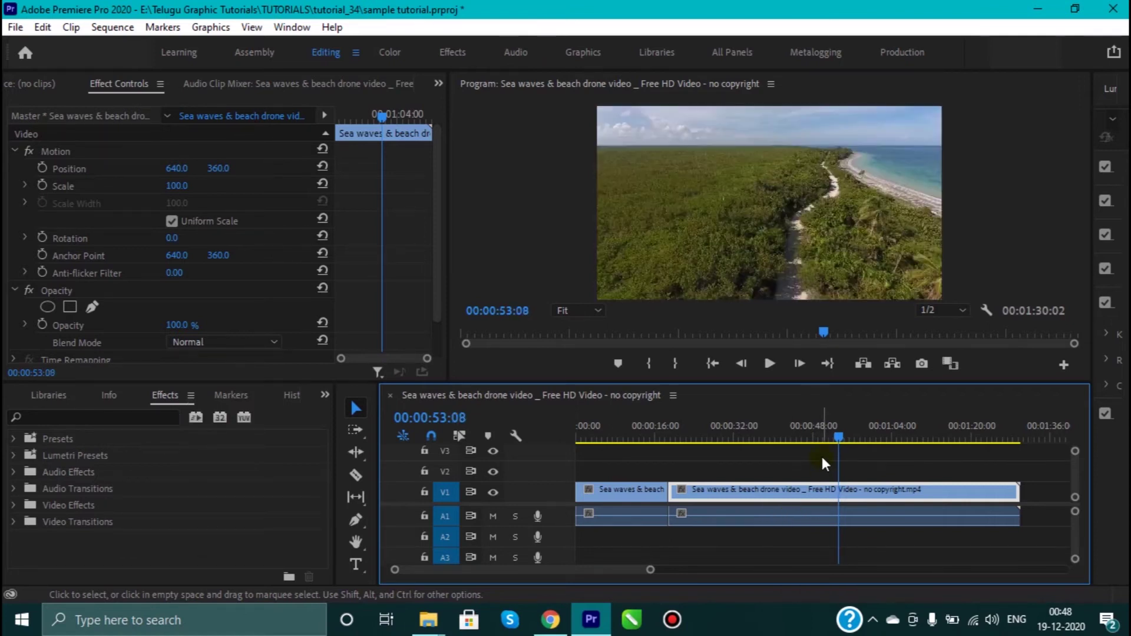
{"action": "left_click", "coordinate": [836, 498]}
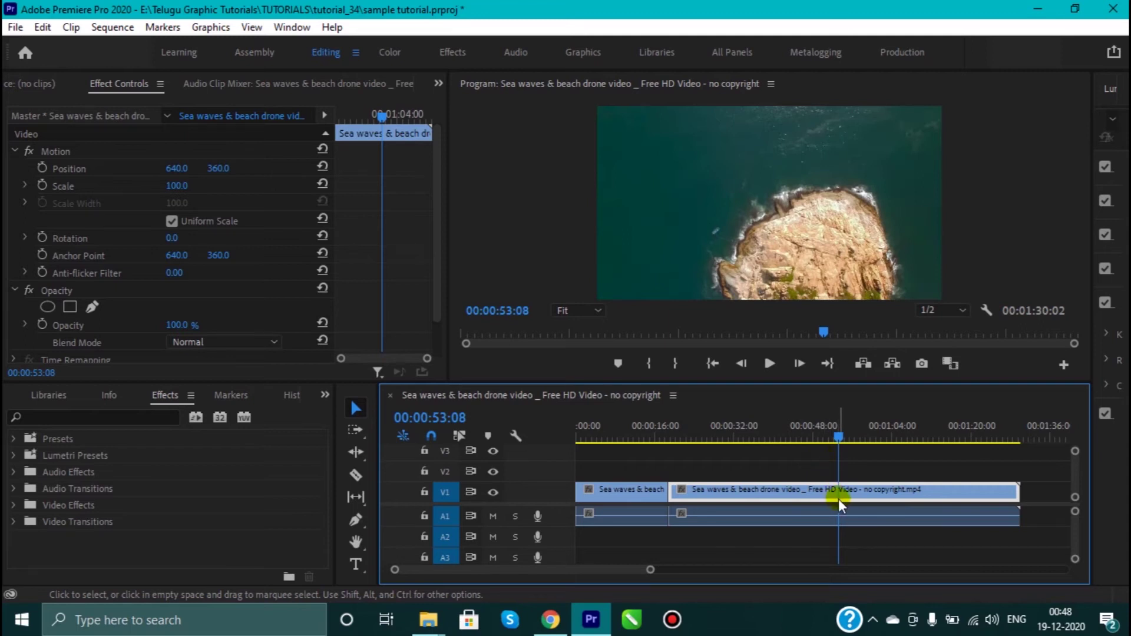
{"action": "left_click", "coordinate": [357, 477]}
{"action": "left_click", "coordinate": [355, 475]}
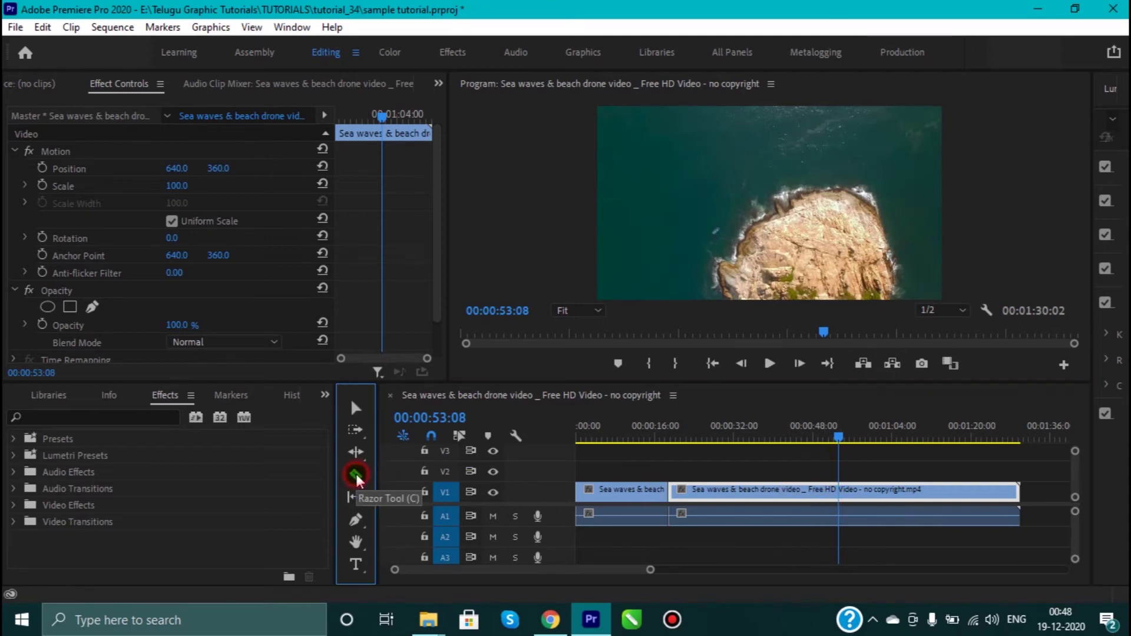
{"action": "left_click", "coordinate": [842, 492]}
{"action": "left_click", "coordinate": [841, 517]}
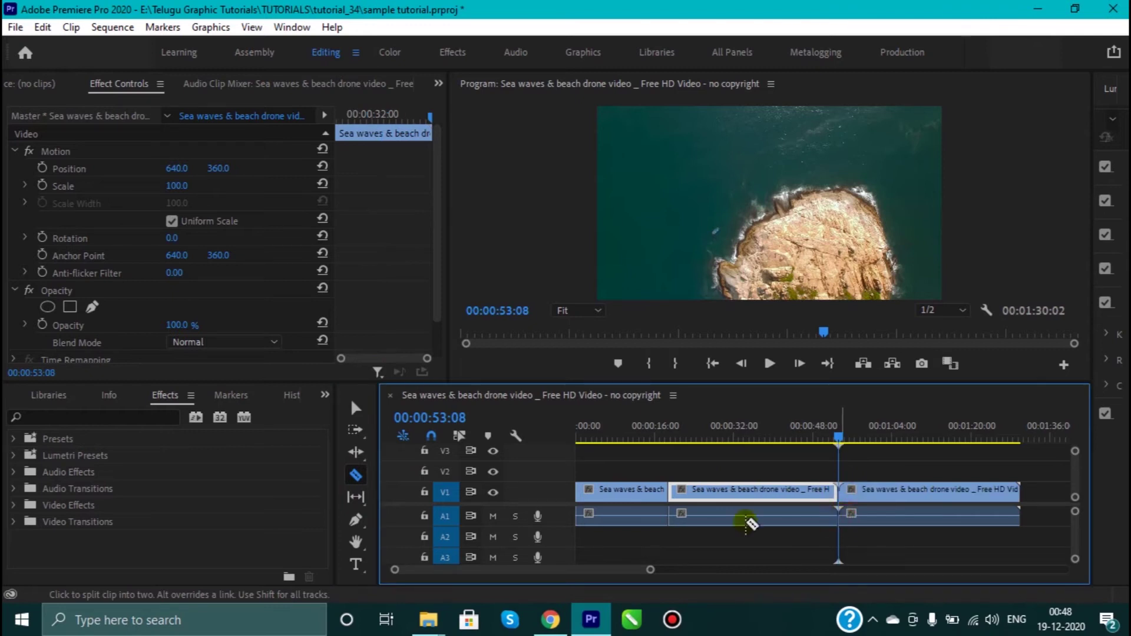
{"action": "left_click", "coordinate": [354, 405]}
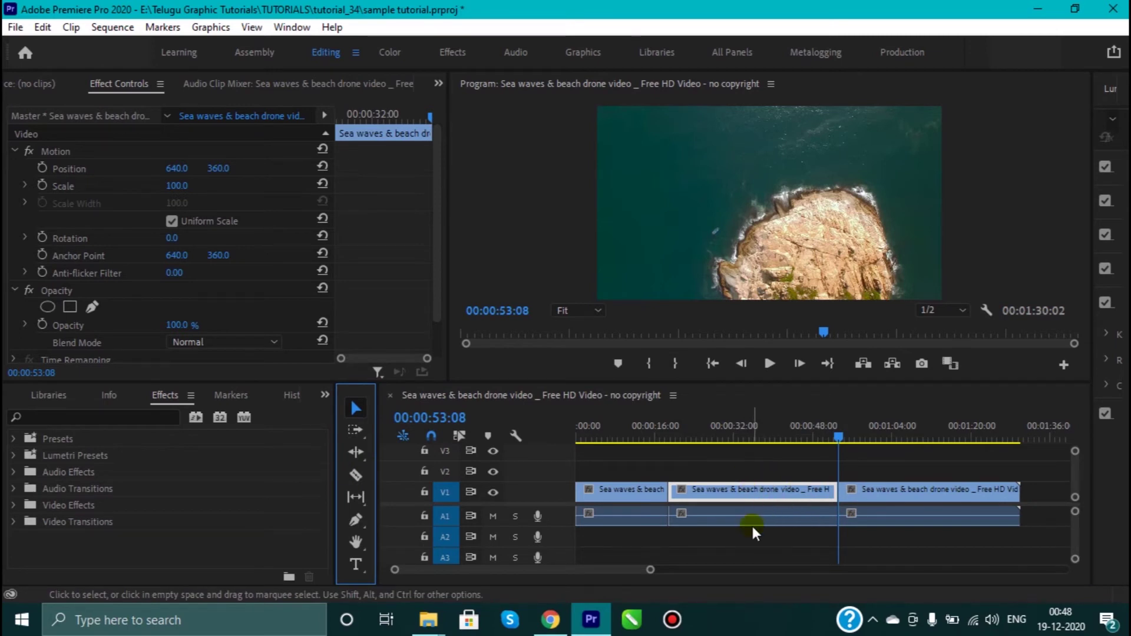
Step: Select the middle video and audio piece and delete it
{"action": "left_click_drag", "start_coordinate": [751, 474], "coordinate": [756, 542]}
{"action": "key", "text": "Delete"}
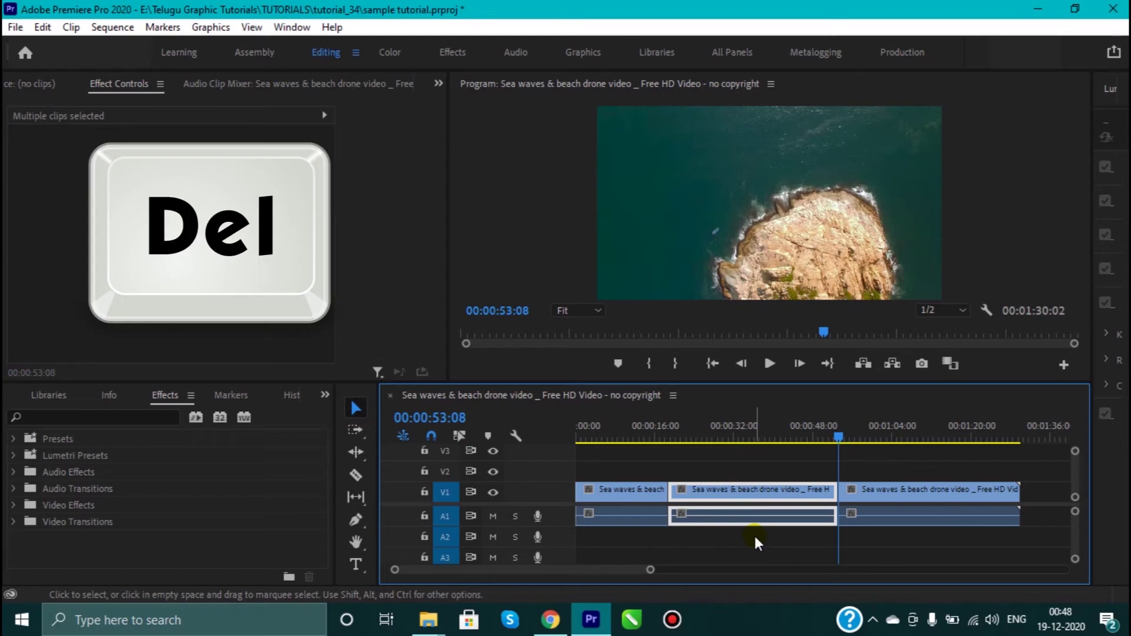
{"action": "key", "text": "Delete"}
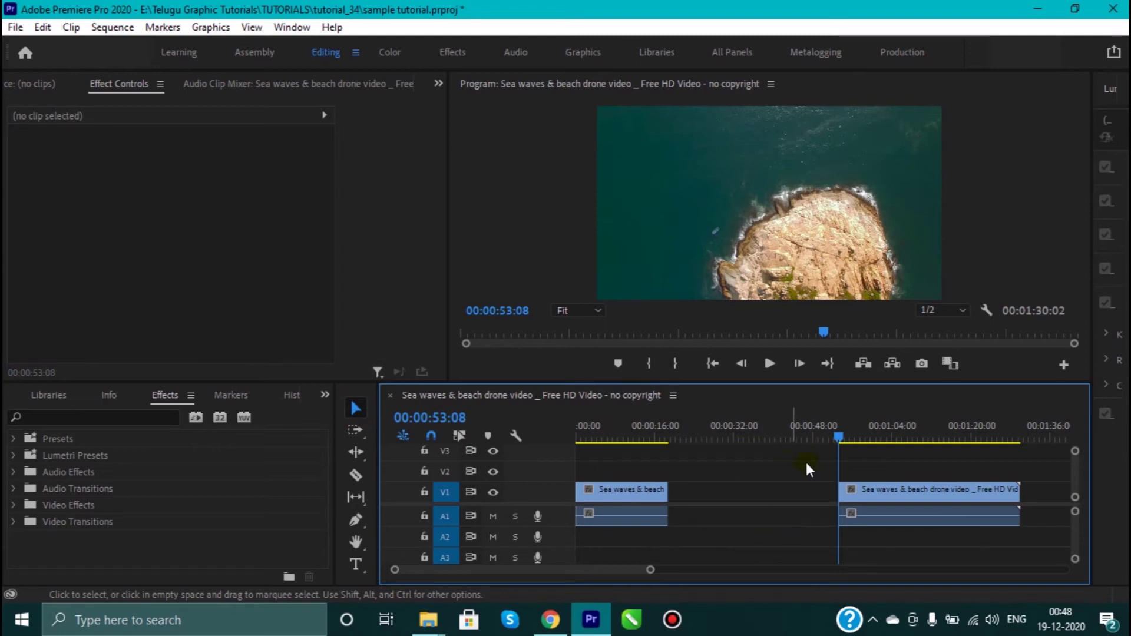
Step: Drag the last piece left against the first to close the gap, then play back the join
{"action": "left_click", "coordinate": [892, 520]}
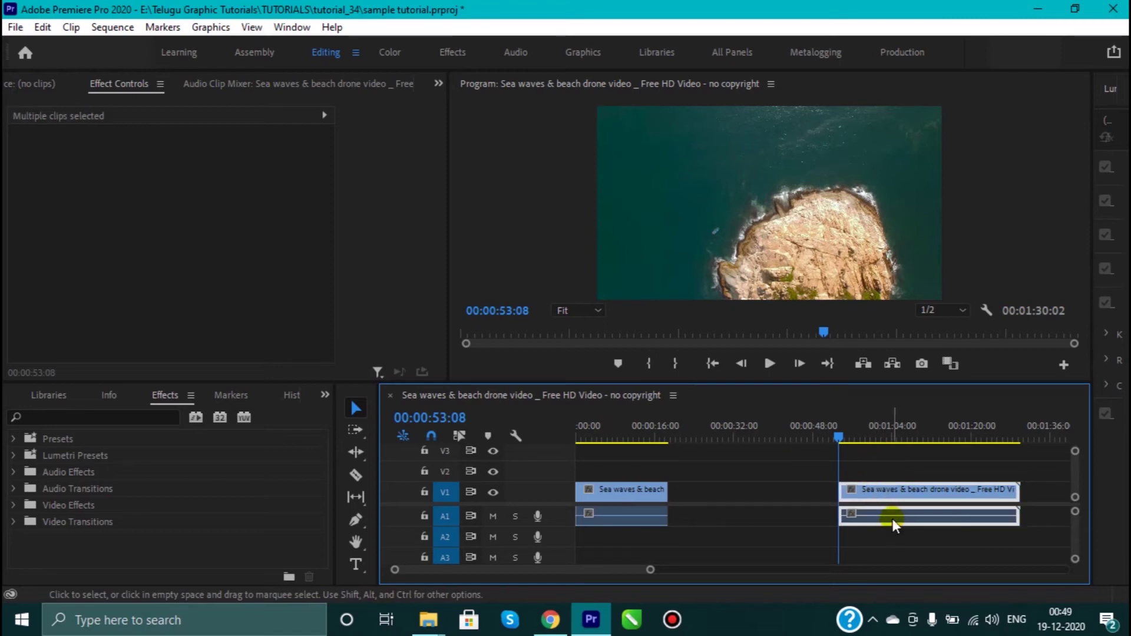
{"action": "left_click_drag", "start_coordinate": [894, 493], "coordinate": [718, 508]}
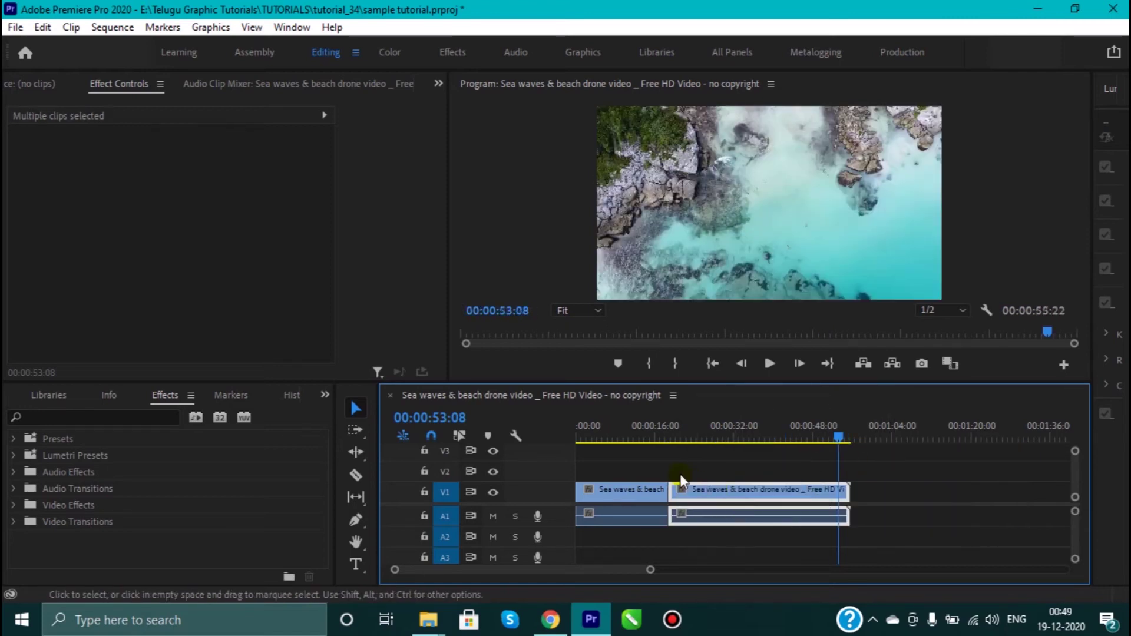
{"action": "left_click", "coordinate": [656, 441]}
{"action": "left_click", "coordinate": [769, 363]}
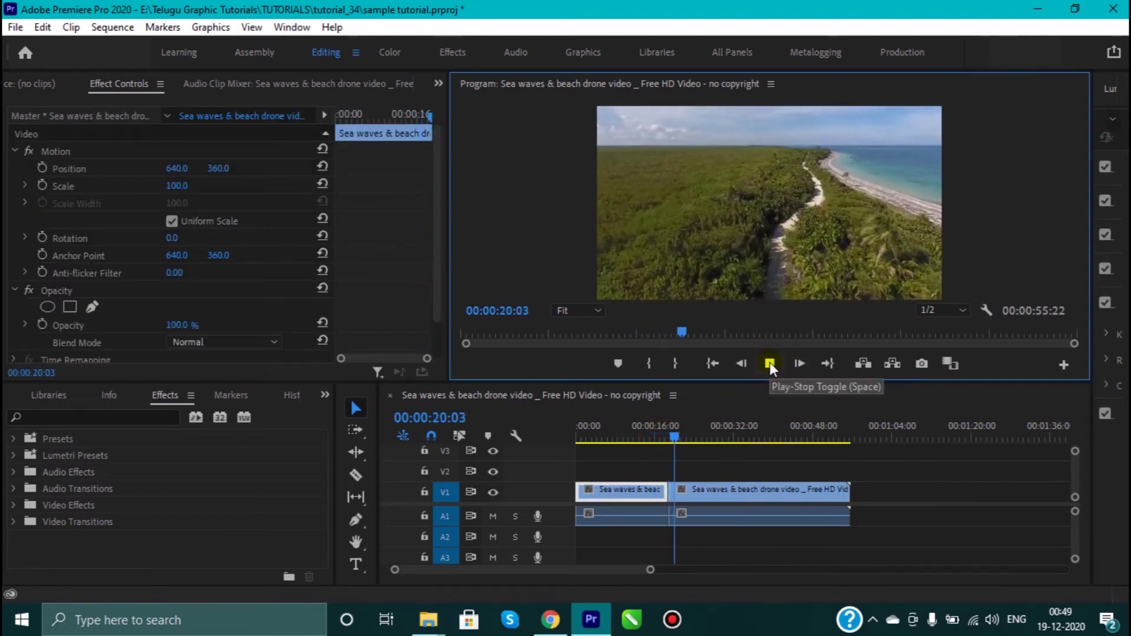
Step: Stop playback at 00:00:21:10 with the Program monitor's Play-Stop Toggle
{"action": "left_click", "coordinate": [769, 363]}
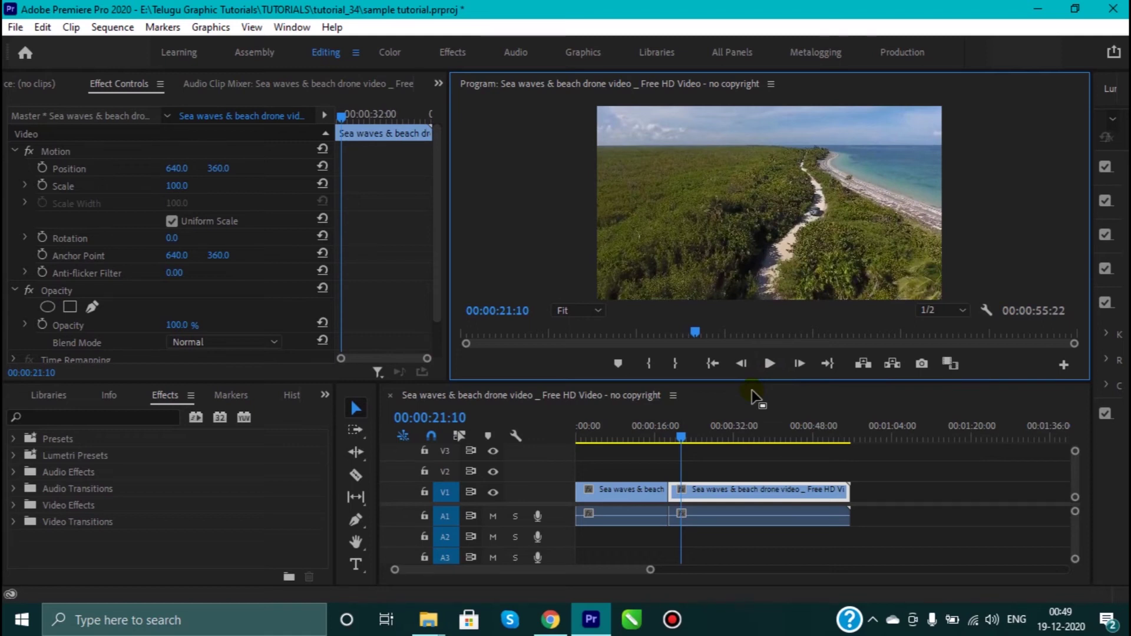
Step: Undo the manual join, then ripple-delete the middle piece with Shift+Delete
{"action": "key", "text": "ctrl+z"}
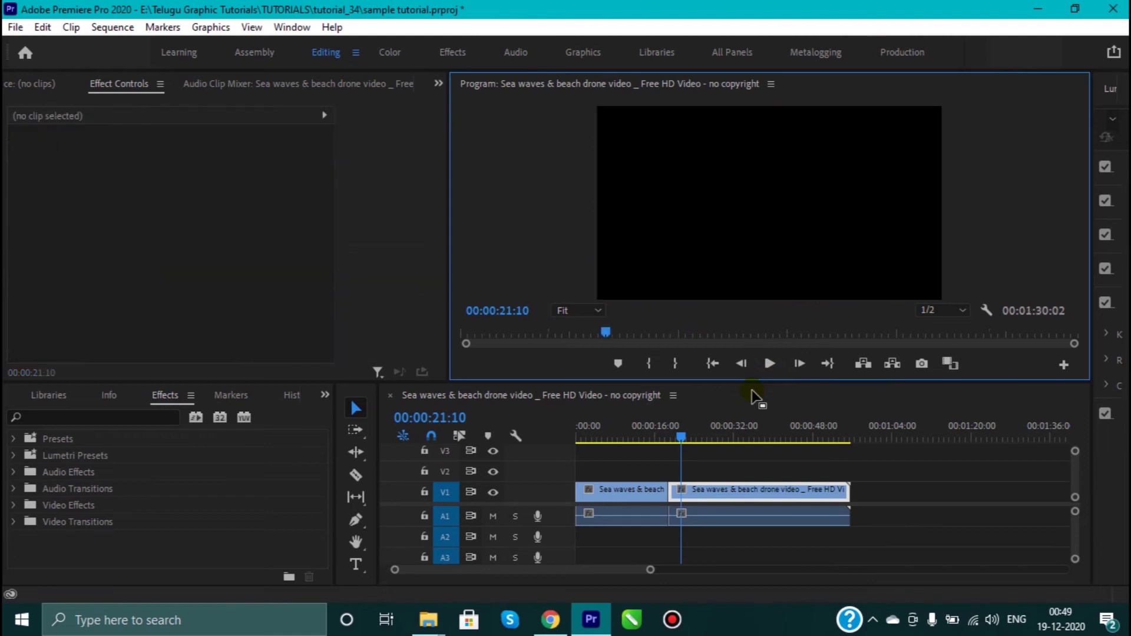
{"action": "left_click_drag", "start_coordinate": [744, 464], "coordinate": [758, 527]}
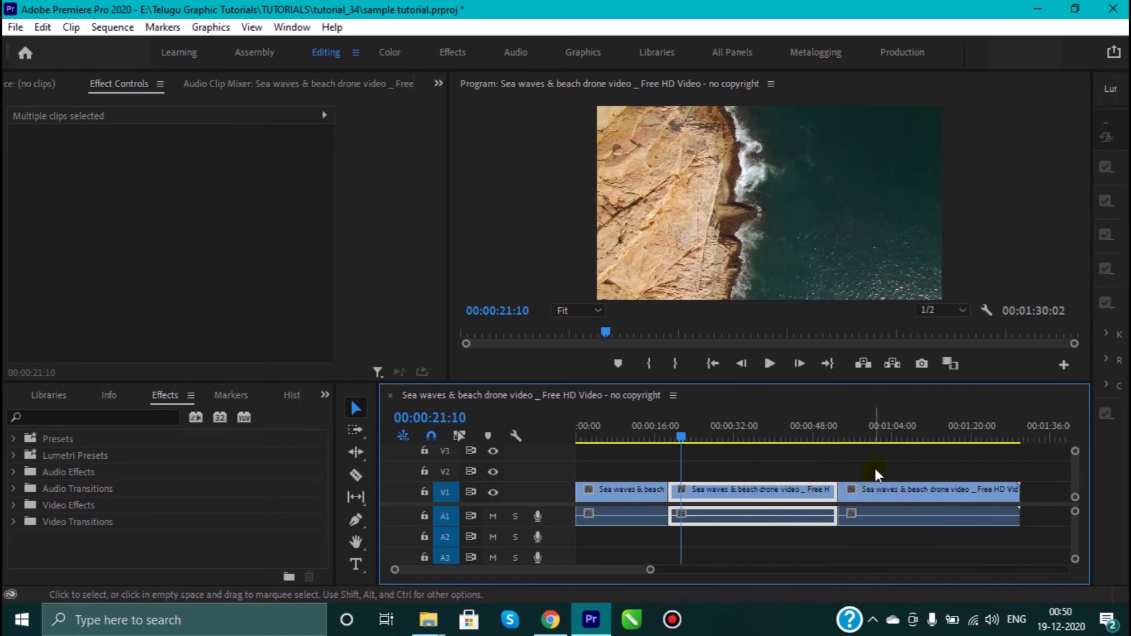
{"action": "left_click_drag", "start_coordinate": [874, 469], "coordinate": [889, 532]}
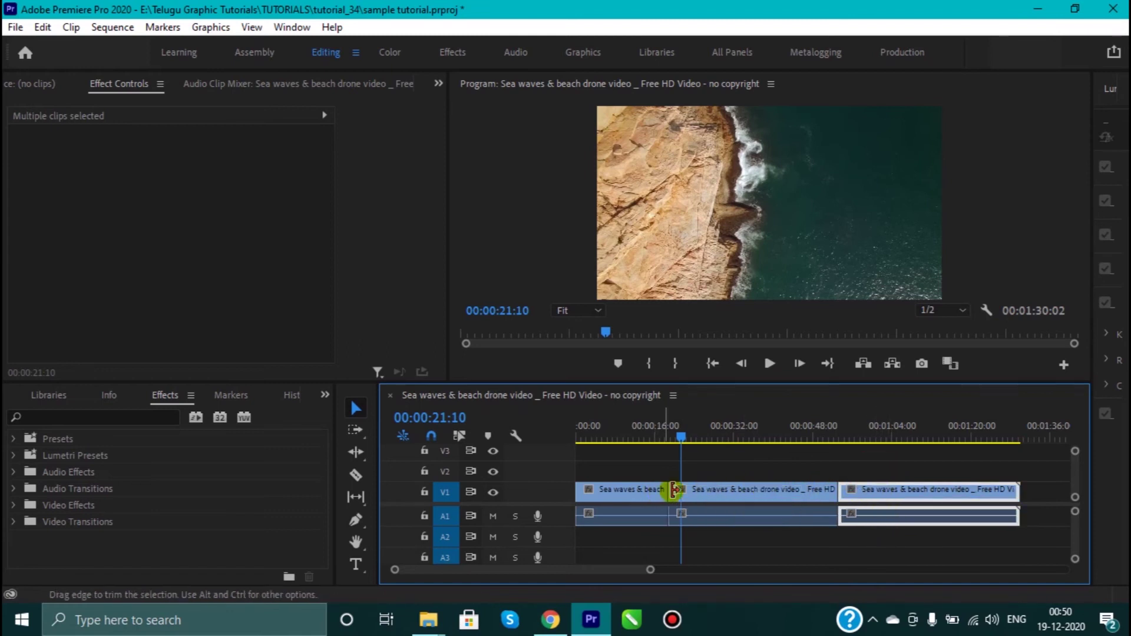
{"action": "left_click", "coordinate": [736, 468]}
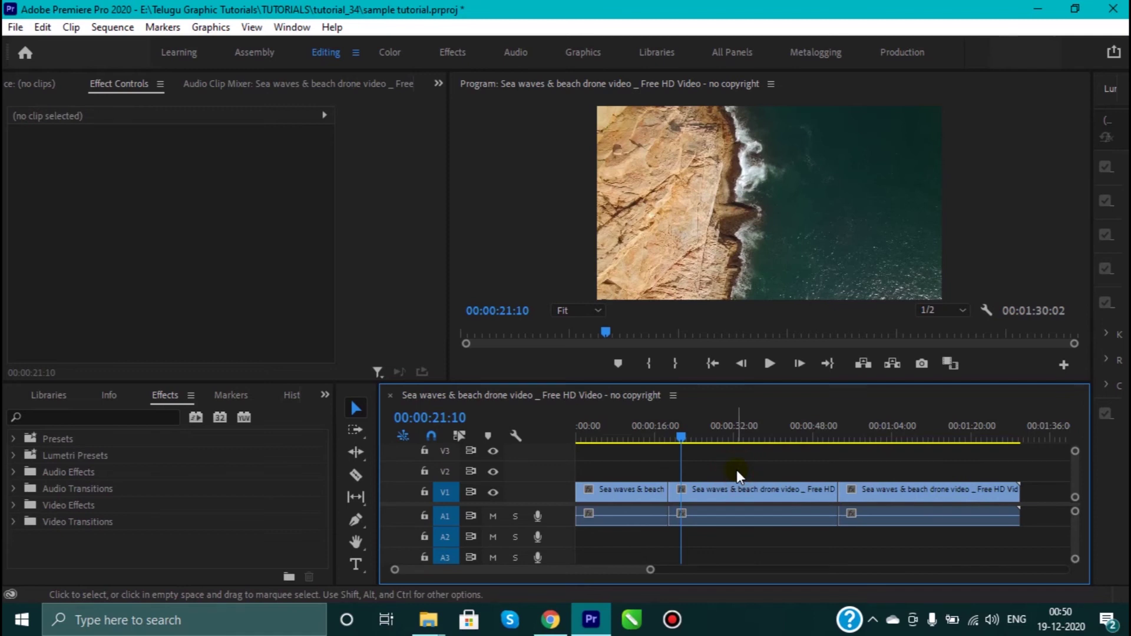
{"action": "left_click_drag", "start_coordinate": [743, 467], "coordinate": [761, 536]}
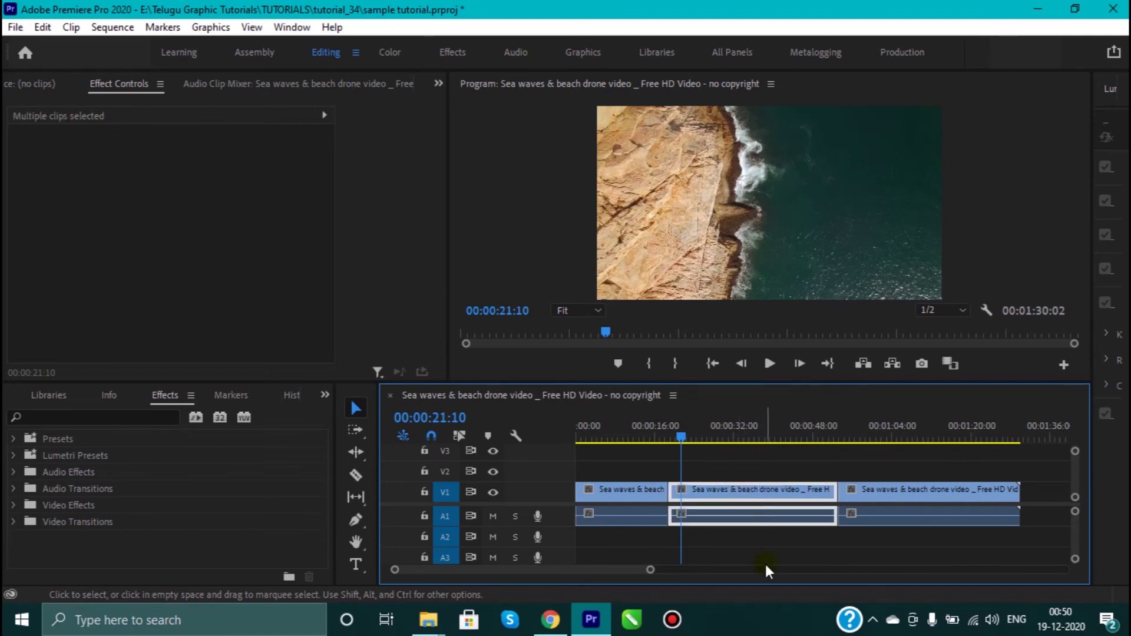
{"action": "key", "text": "shift"}
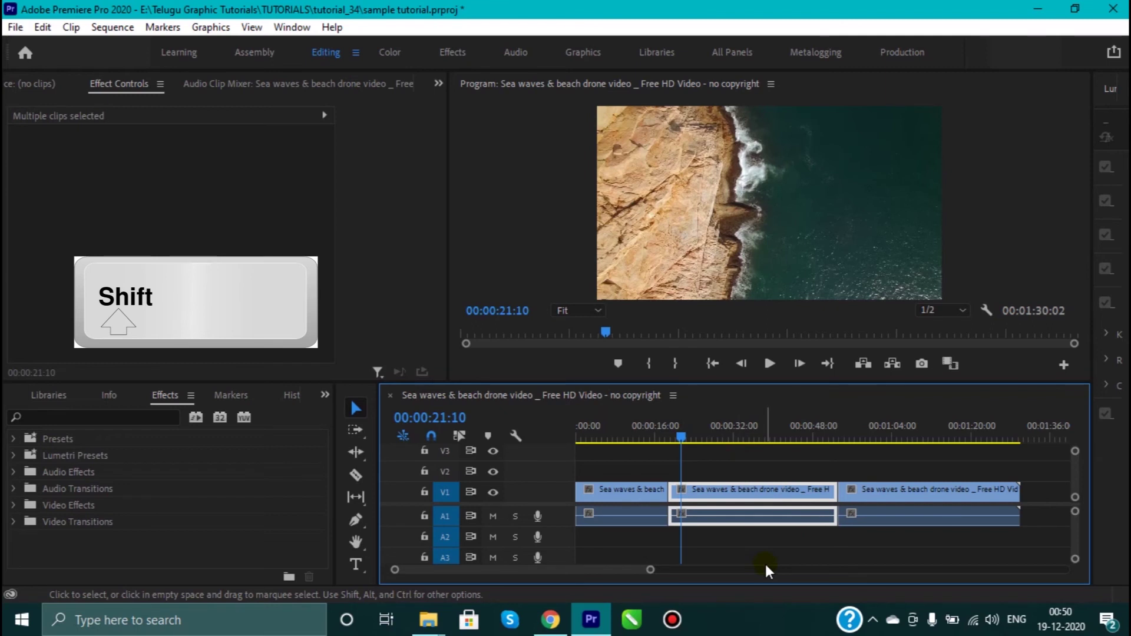
{"action": "key", "text": "shift+Delete"}
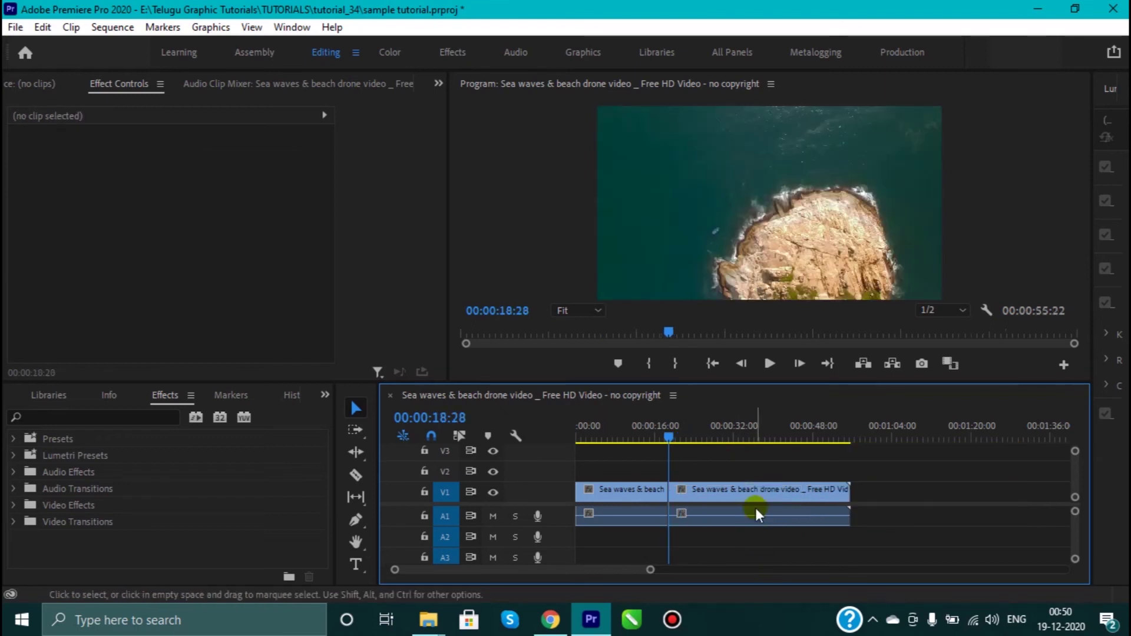
Step: Play back from 00:00:15:18 across the join to review the gapless edit
{"action": "left_click", "coordinate": [727, 491]}
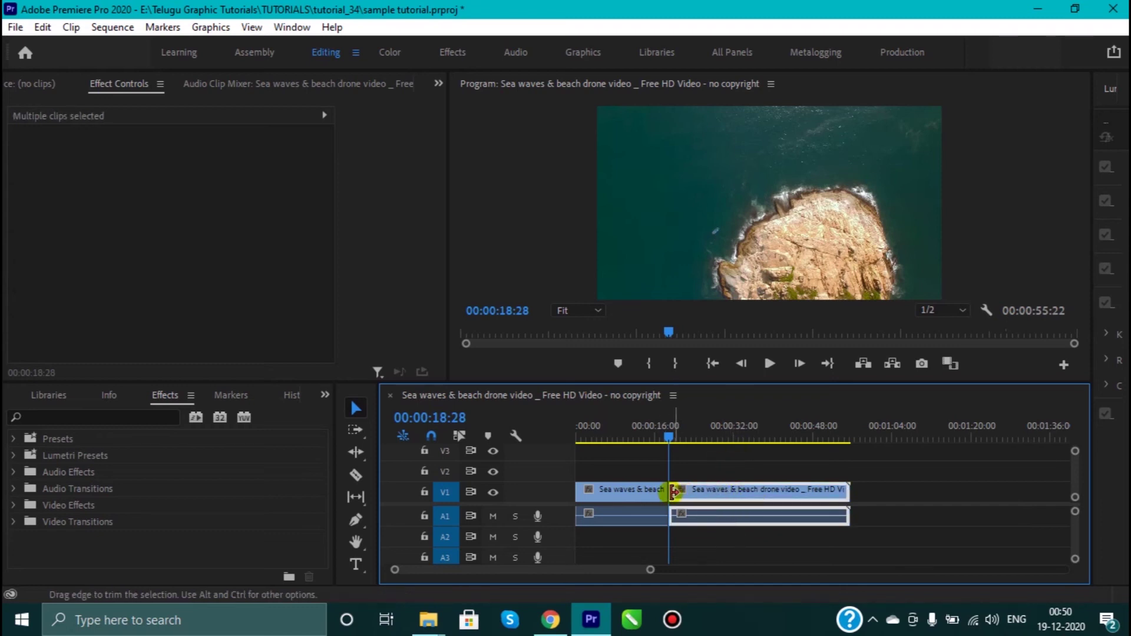
{"action": "left_click", "coordinate": [653, 437]}
{"action": "left_click", "coordinate": [767, 364]}
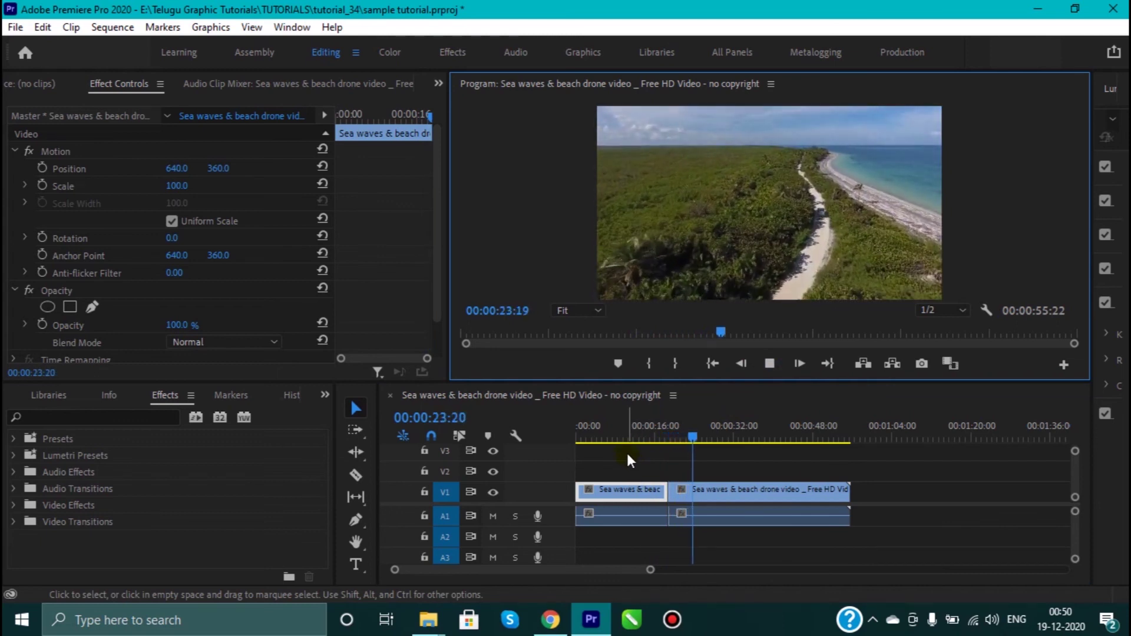
{"action": "left_click", "coordinate": [705, 433]}
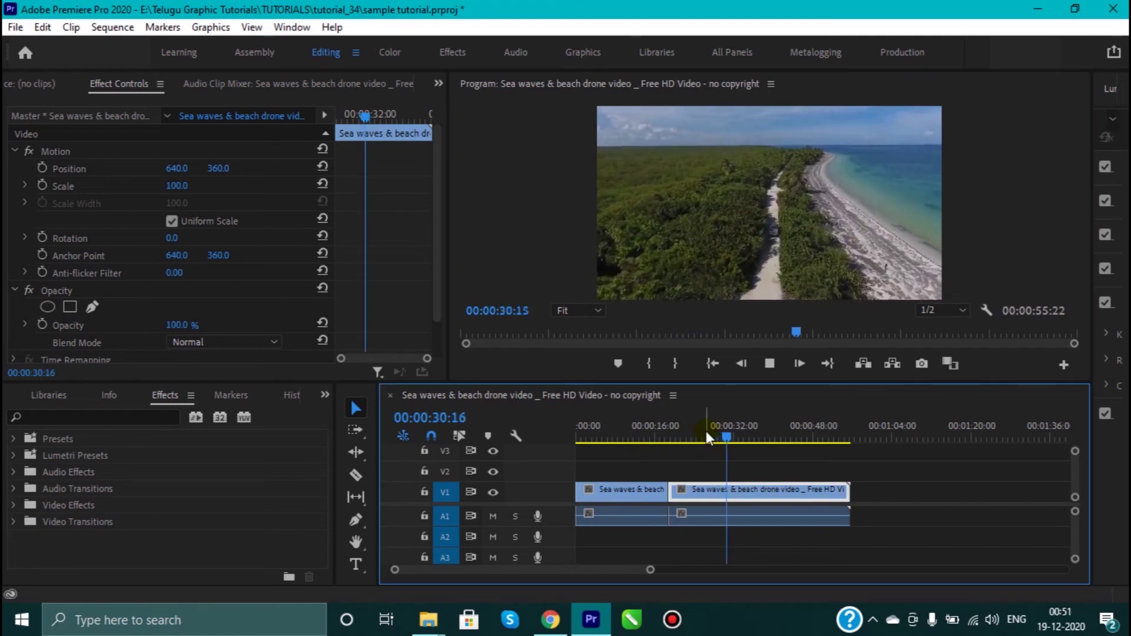